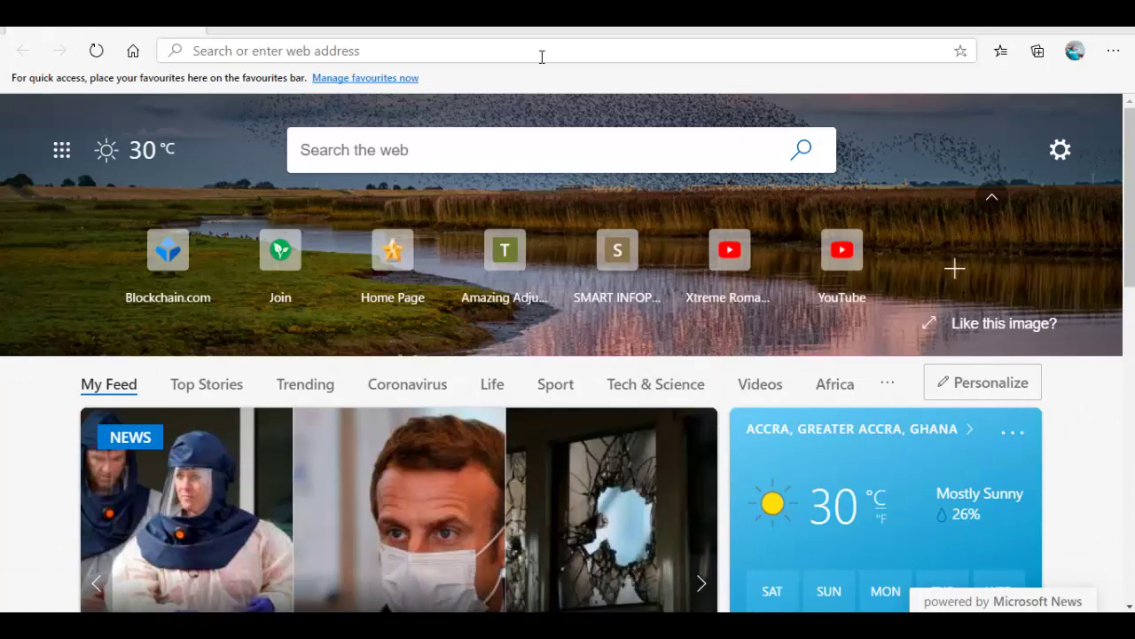
# Step: Go to blockchain.com and open its Wallet page
pyautogui.click(369, 54)
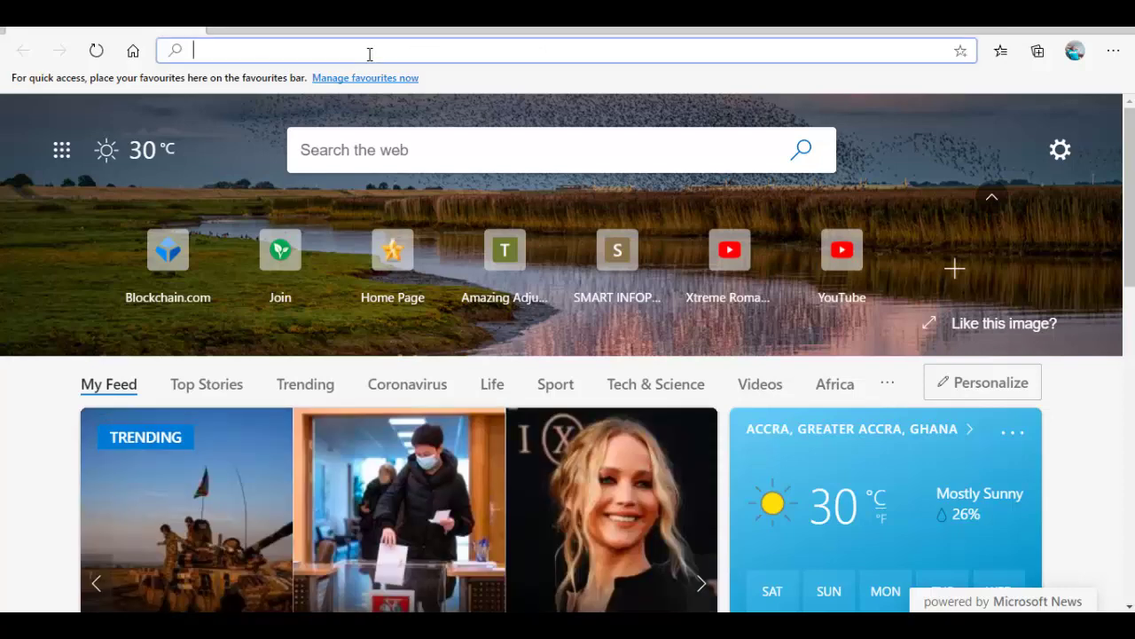
pyautogui.write('b')
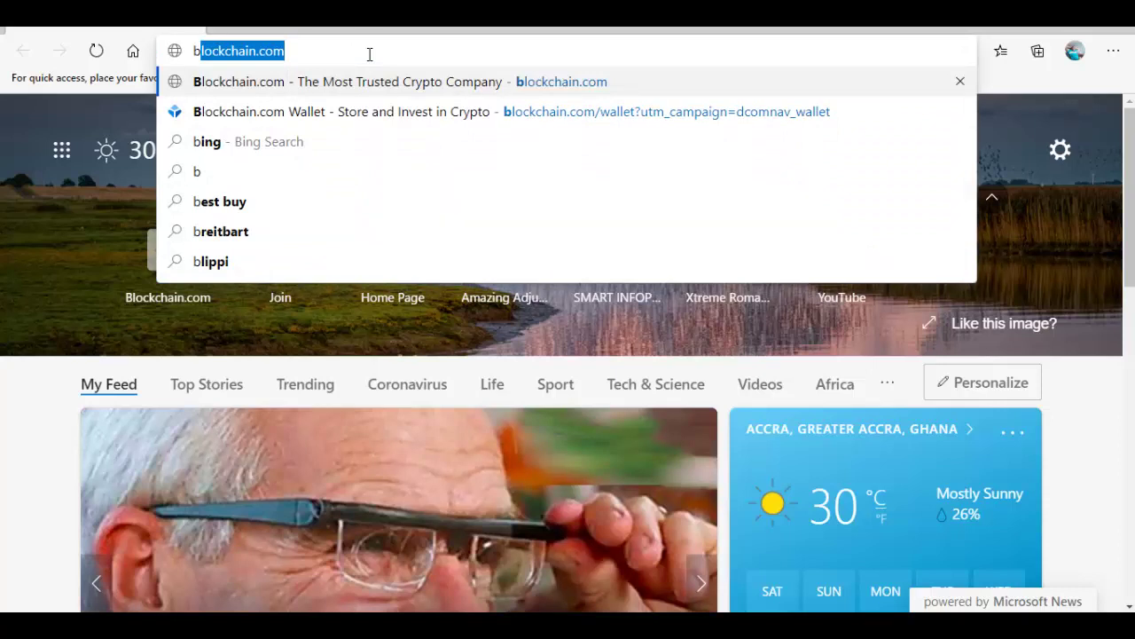
pyautogui.write('lockchain.com')
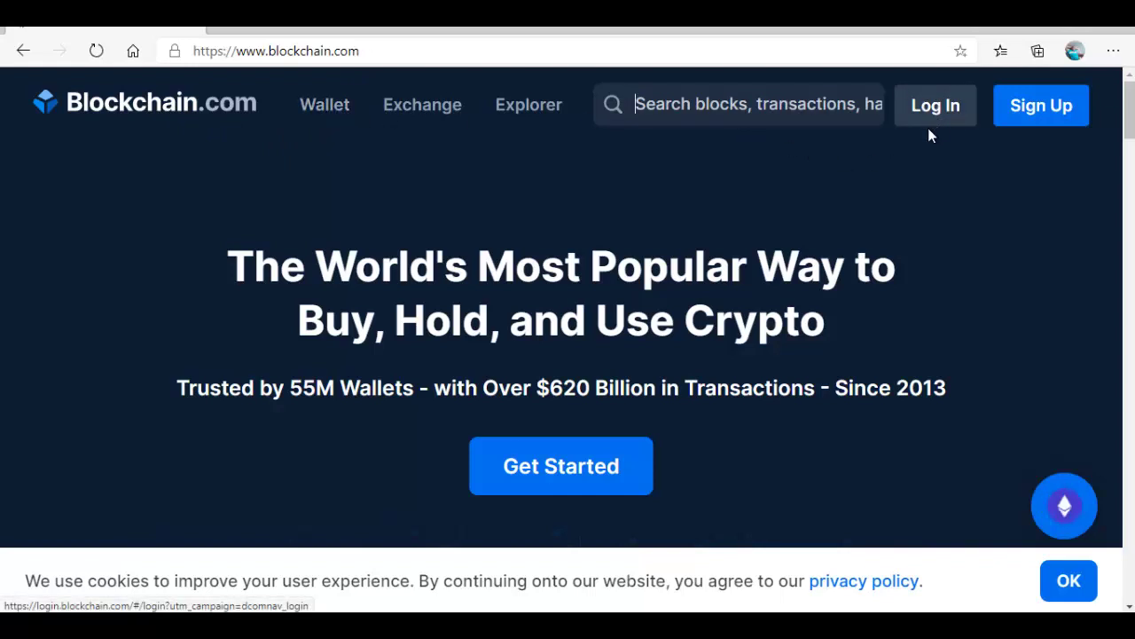
pyautogui.click(324, 106)
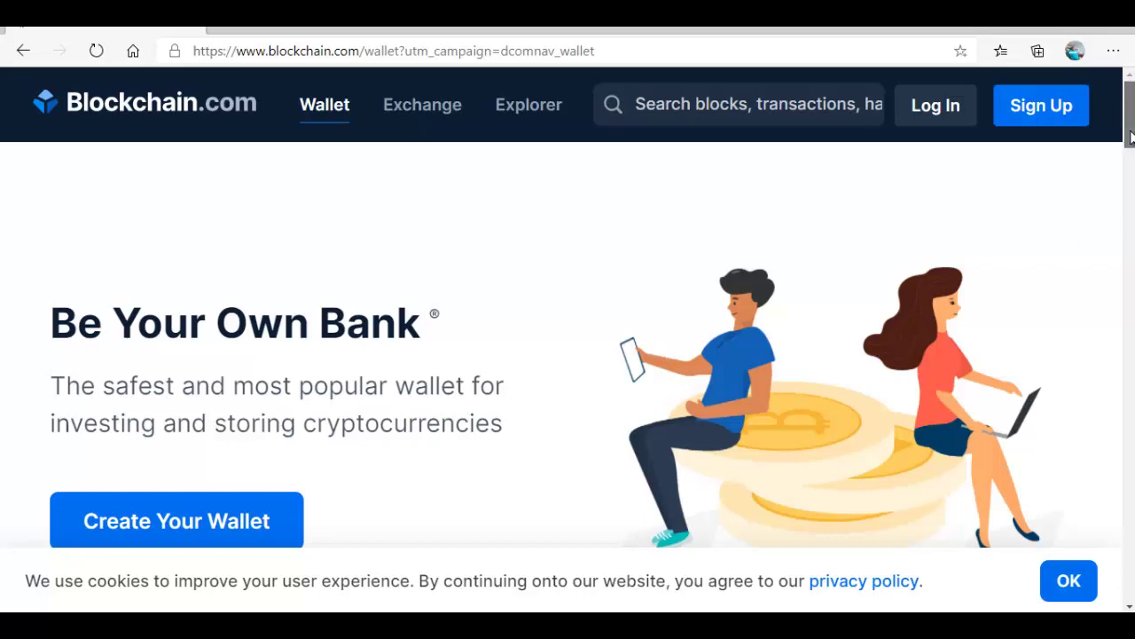
# Step: Look over the Wallet page and open the wallet sign-up form
pyautogui.moveTo(1131, 140); pyautogui.dragTo(1122, 218)
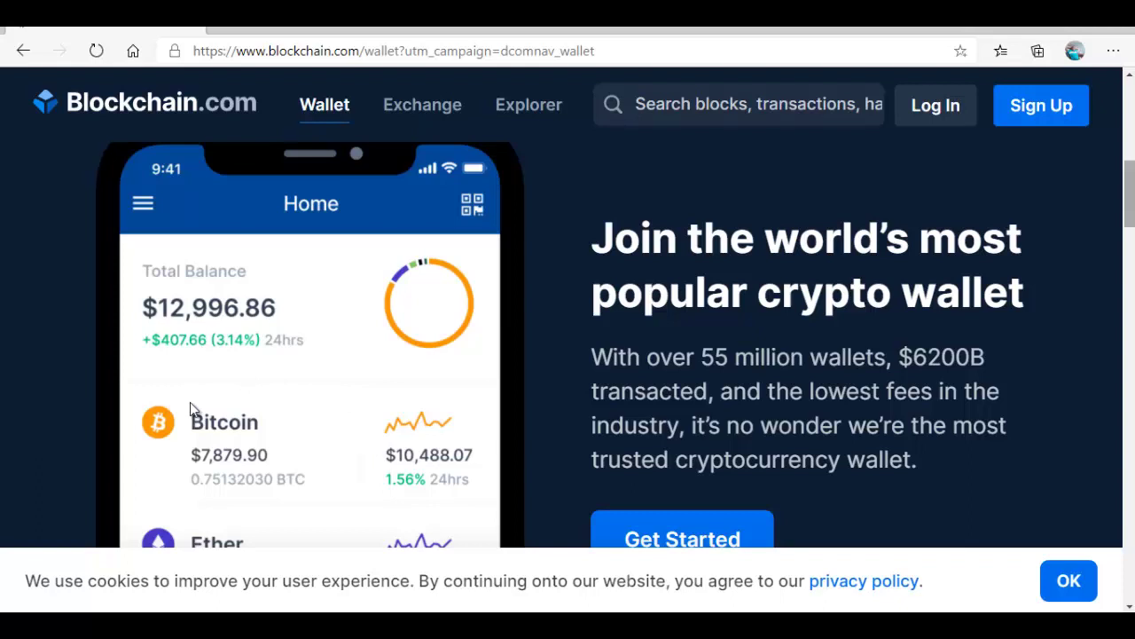
pyautogui.scroll(-3, 190, 402)
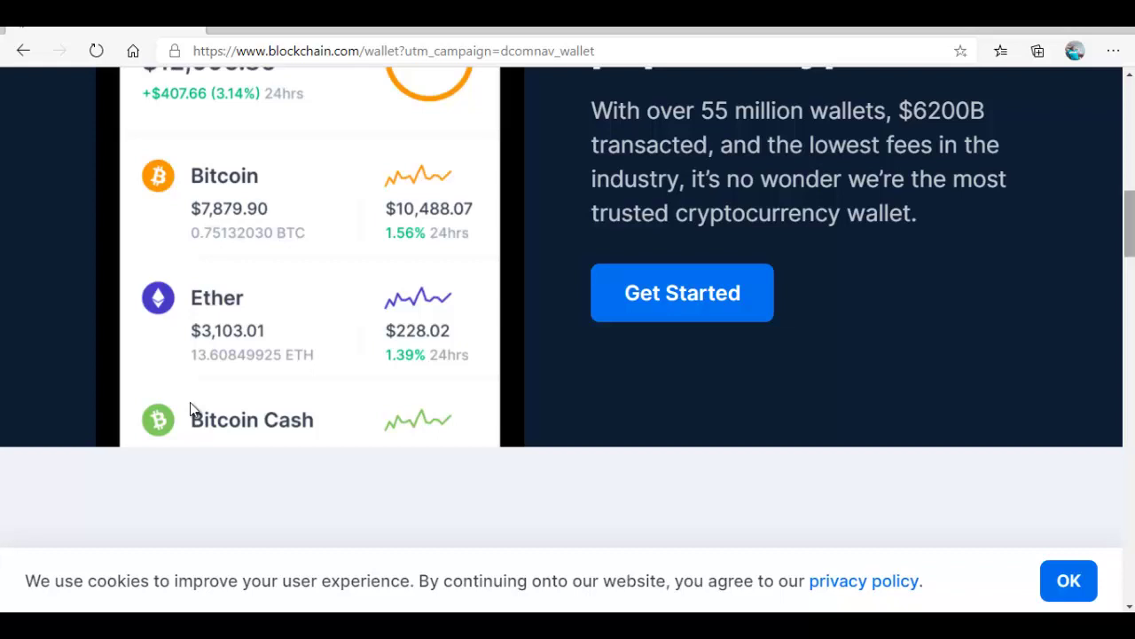
pyautogui.scroll(10, 190, 402)
pyautogui.scroll(1, 189, 402)
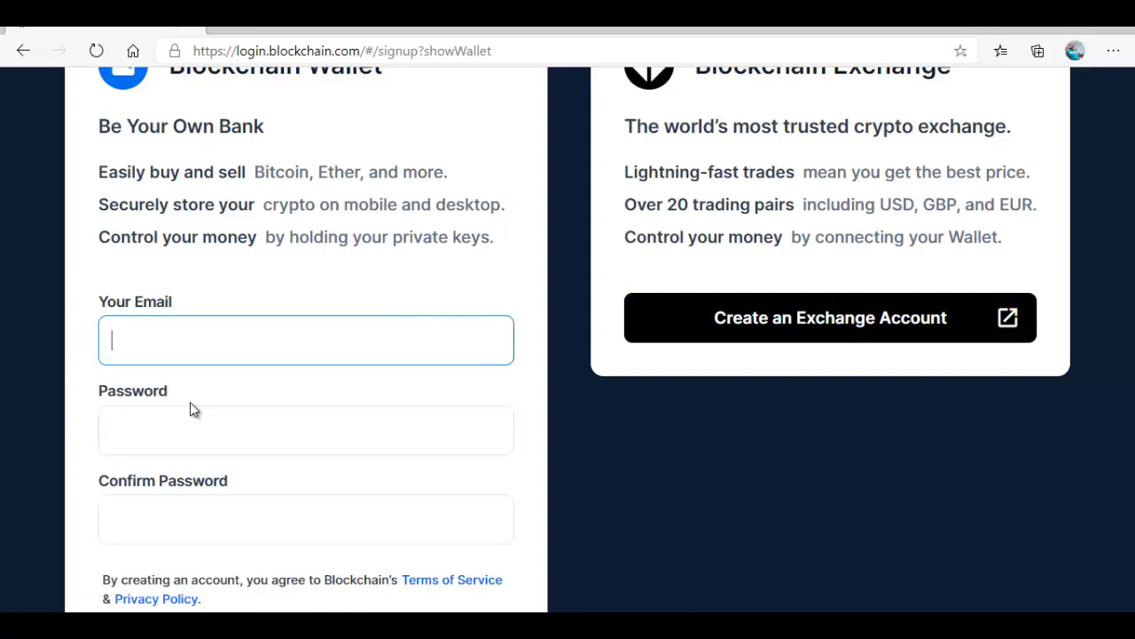
pyautogui.press('Down')
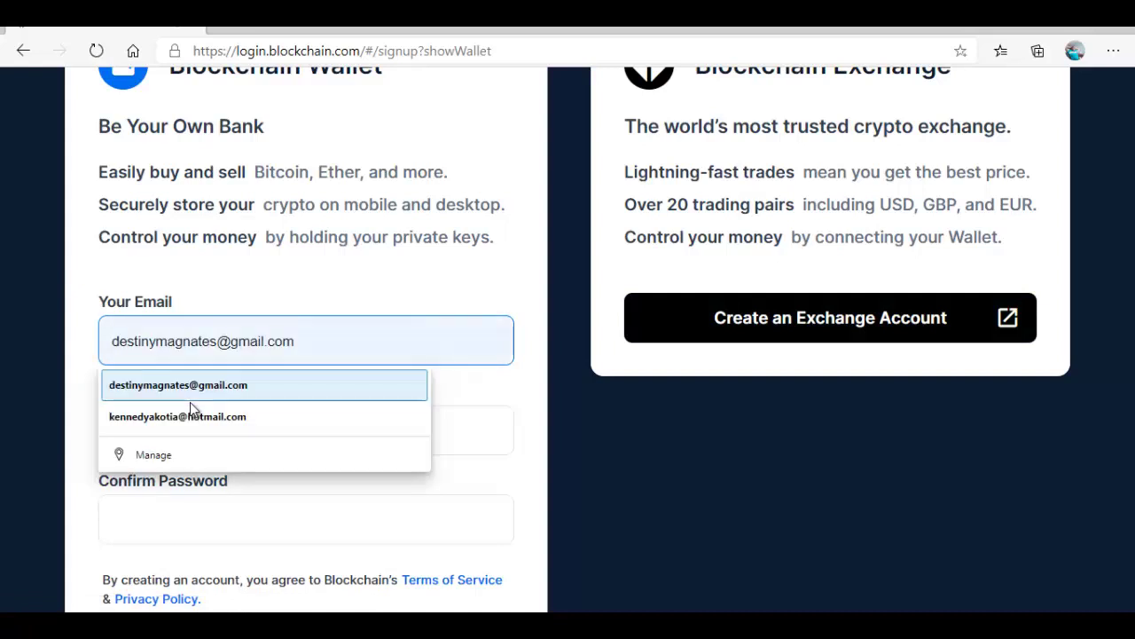
pyautogui.press('Down')
pyautogui.press('Down')
pyautogui.press('Down')
pyautogui.press('Return')
pyautogui.press('Escape')
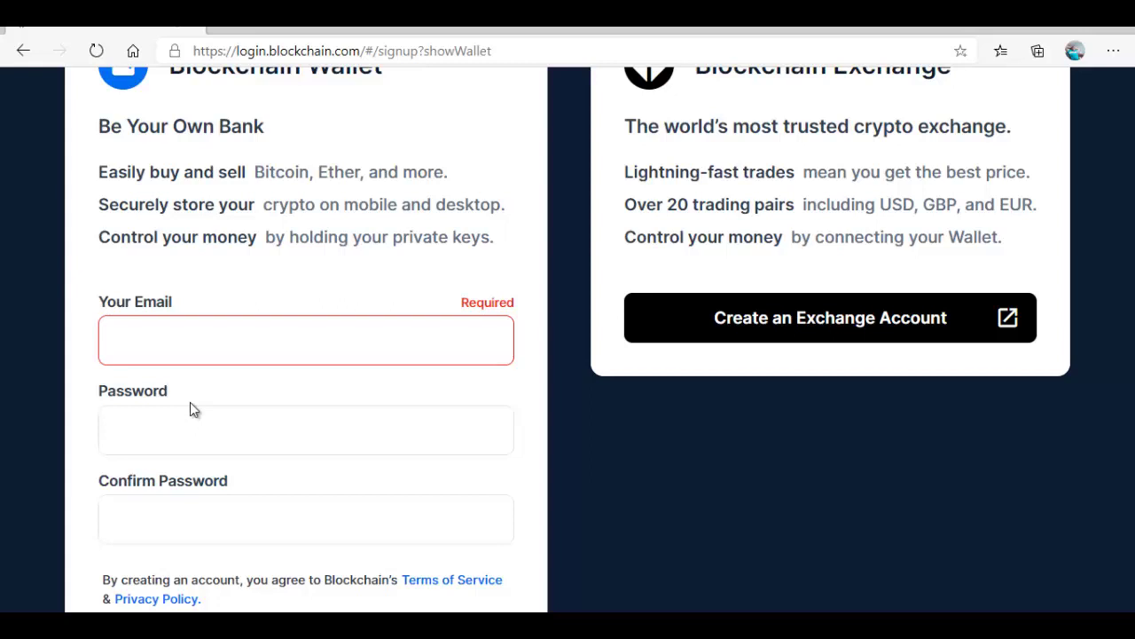
# Step: Fill in the sign-up form's email field with the first saved email address
pyautogui.press('Tab')
pyautogui.press('Tab')
pyautogui.press('Down')
pyautogui.press('Down')
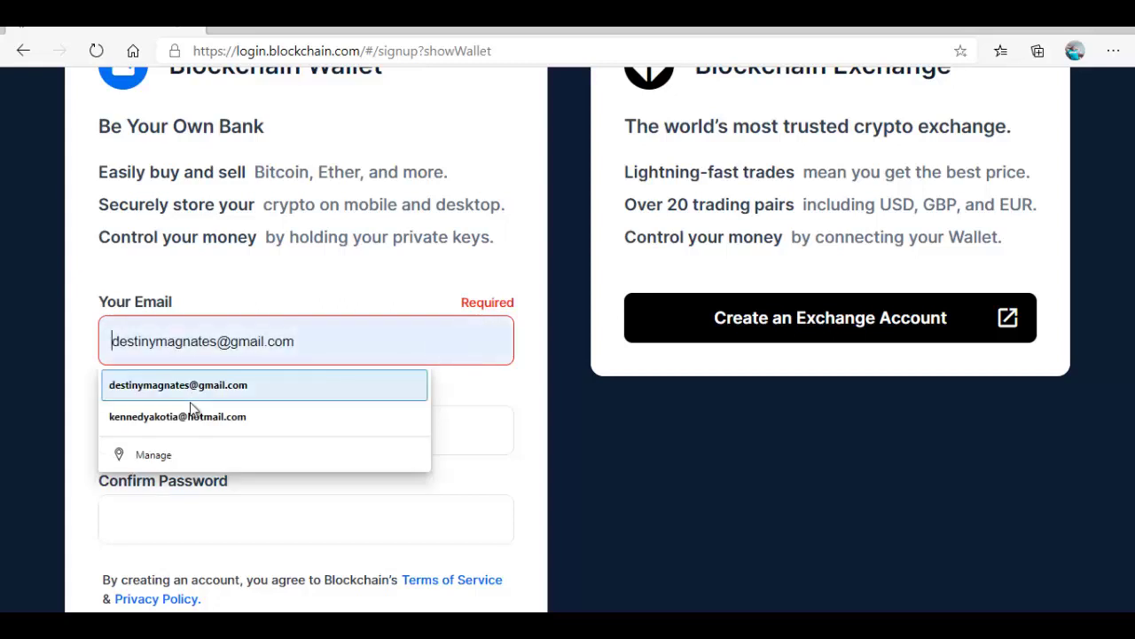
pyautogui.press('Return')
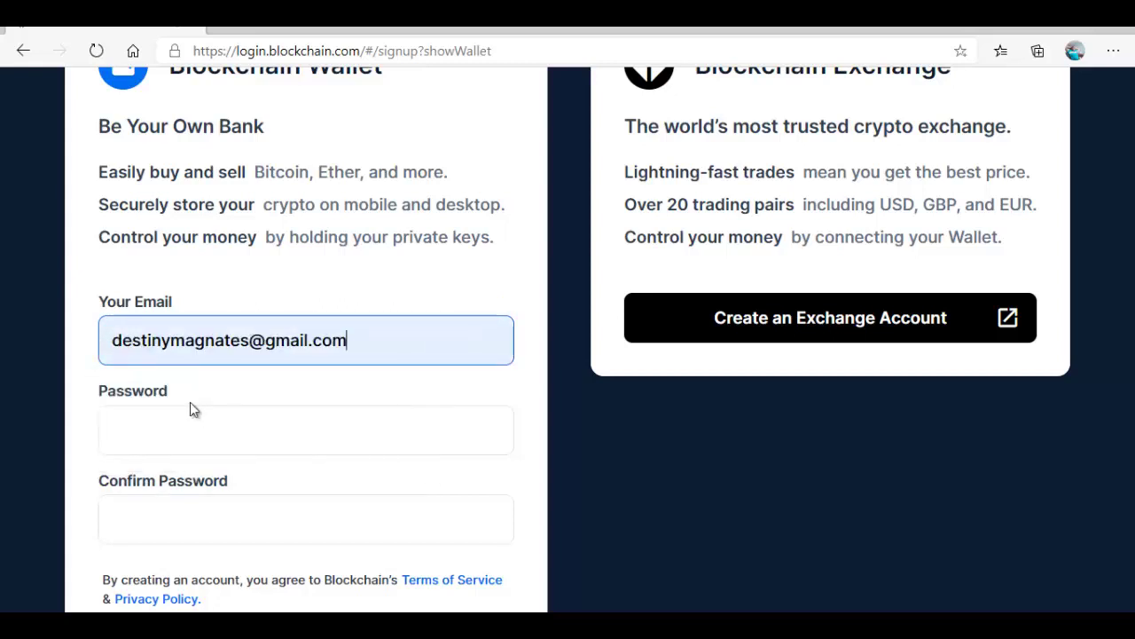
# Step: Enter the new wallet's password in the Password field of the sign-up form
pyautogui.click(193, 410)
pyautogui.scroll(-3, 193, 410)
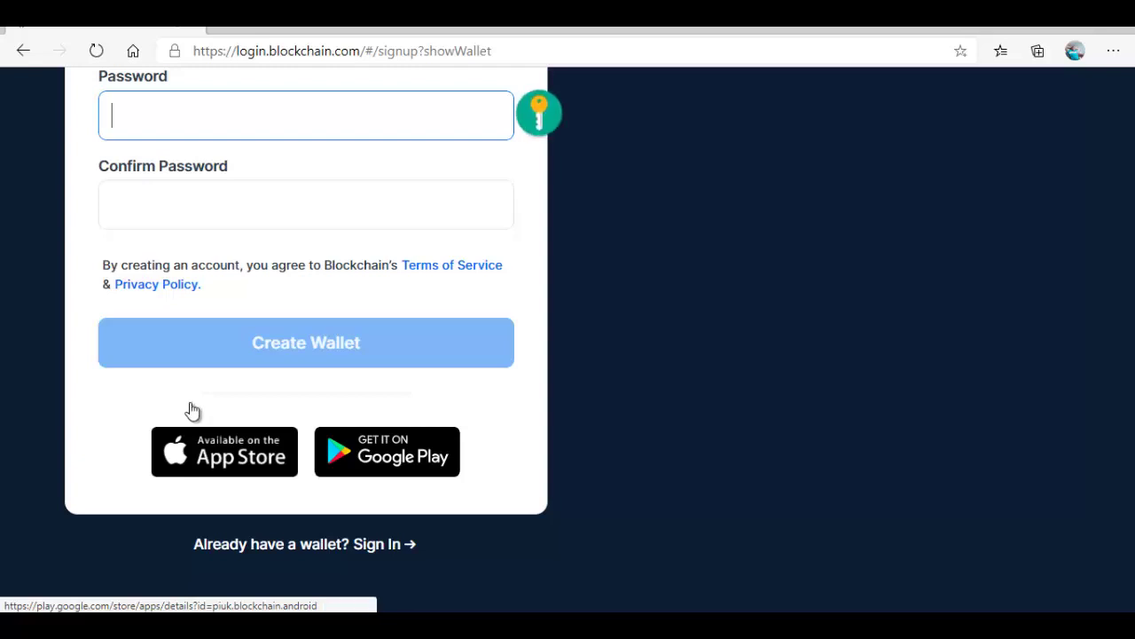
pyautogui.write('a')
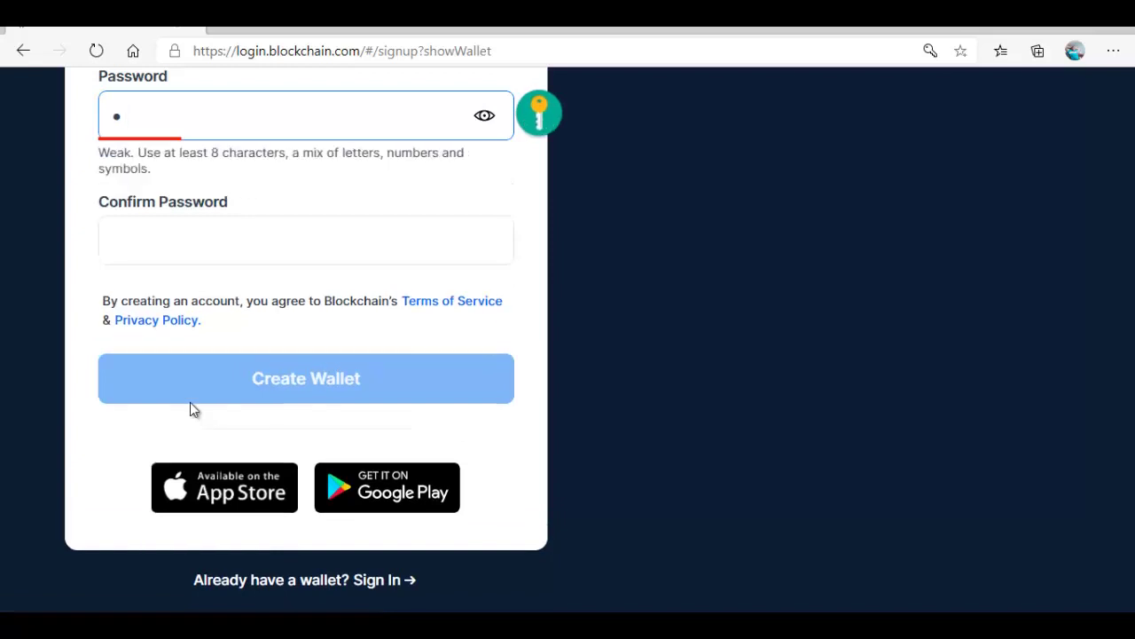
pyautogui.write('aaaaaa')
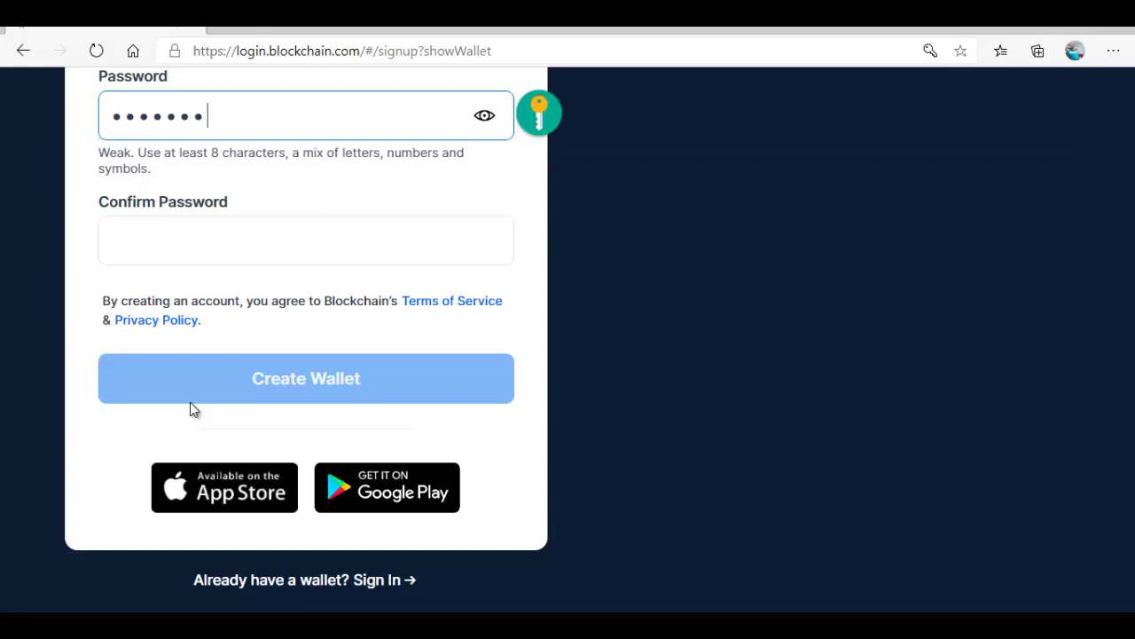
pyautogui.write('aaa')
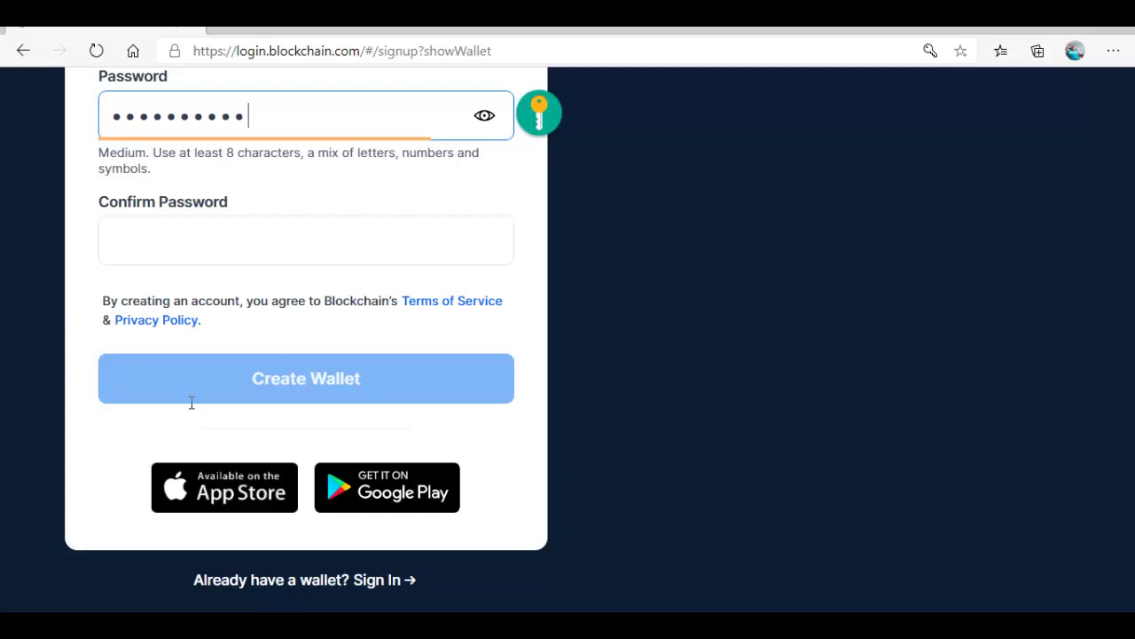
# Step: Repeat the password in the Confirm Password field and create the wallet
pyautogui.press('Tab')
pyautogui.scroll(-2, 191, 403)
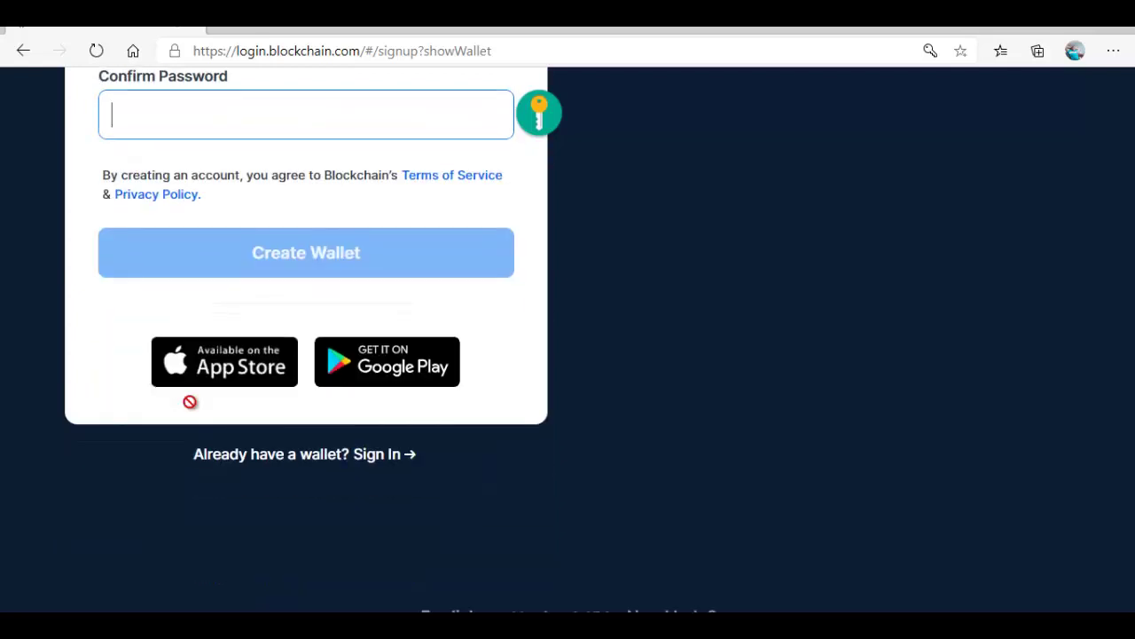
pyautogui.write('aaaaaaaaaa')
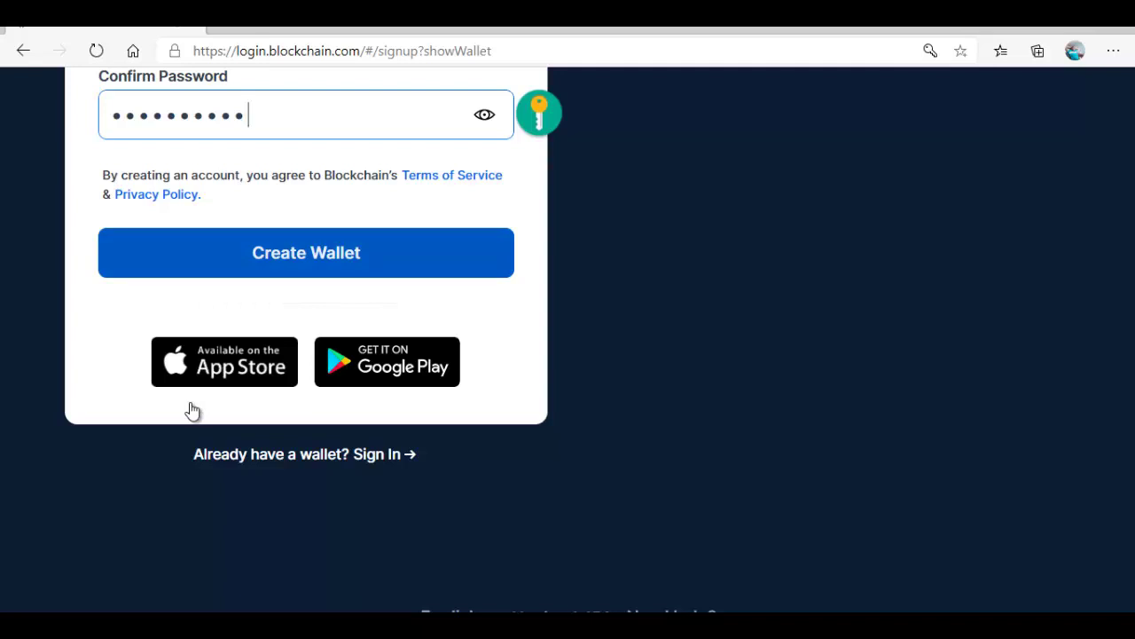
pyautogui.press('Return')
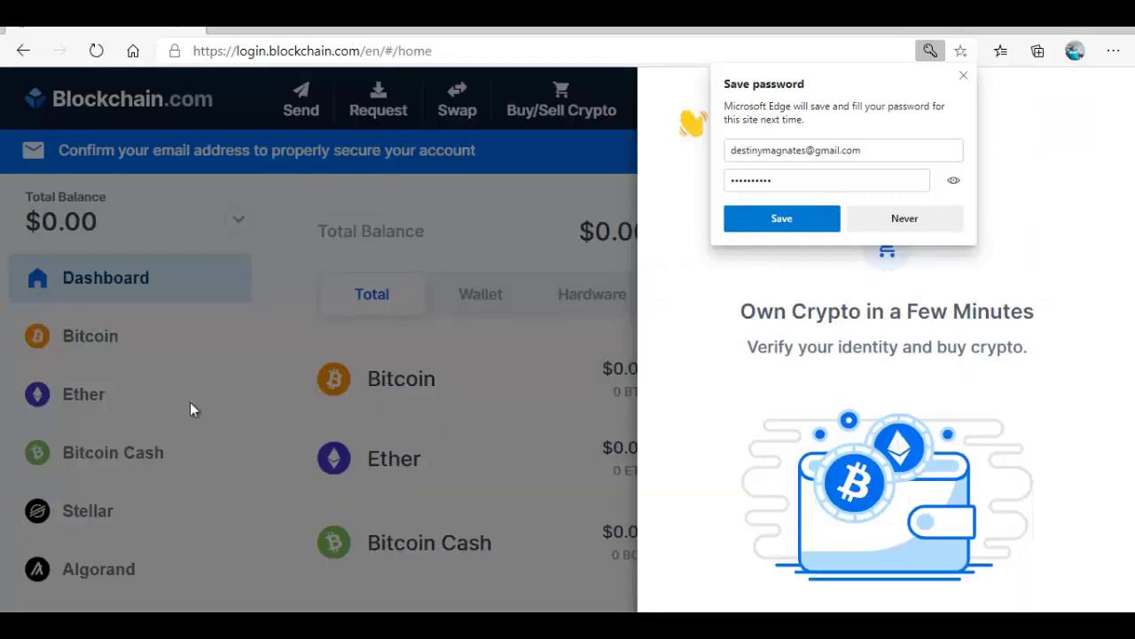
# Step: Save the wallet login in the browser and dismiss the remaining password prompt and welcome panel
pyautogui.press('Return')
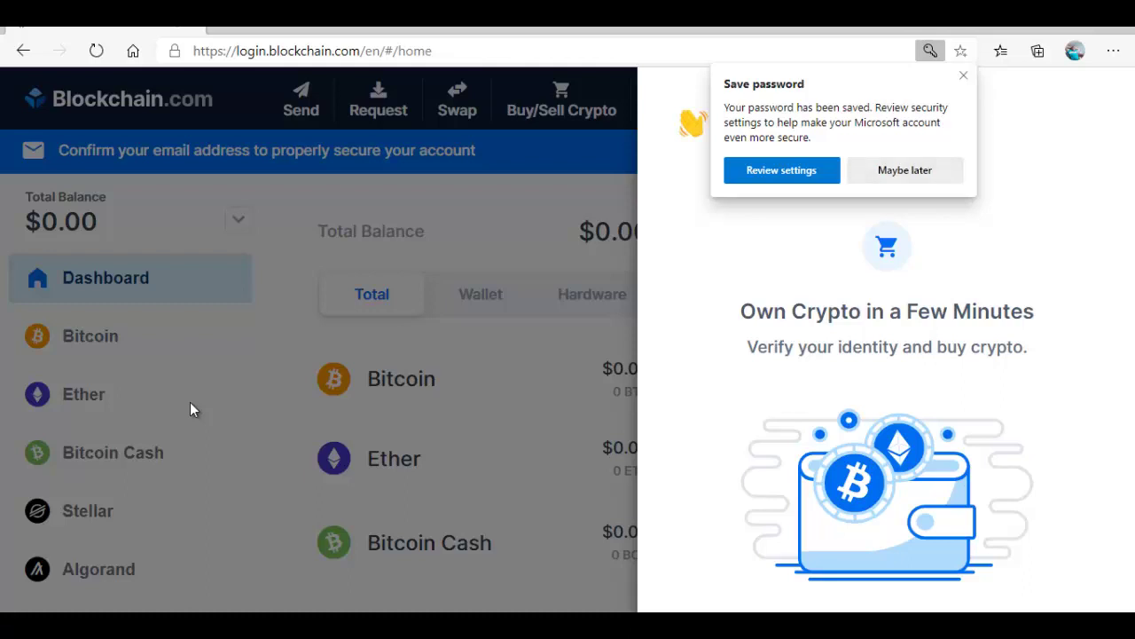
pyautogui.press('Return')
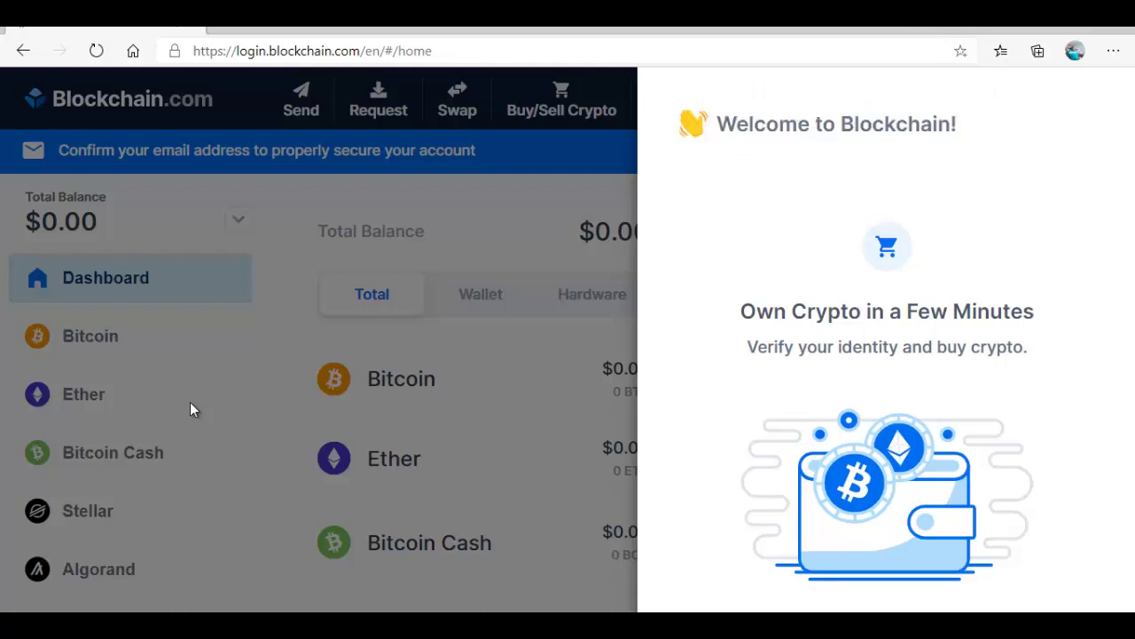
pyautogui.click(190, 409)
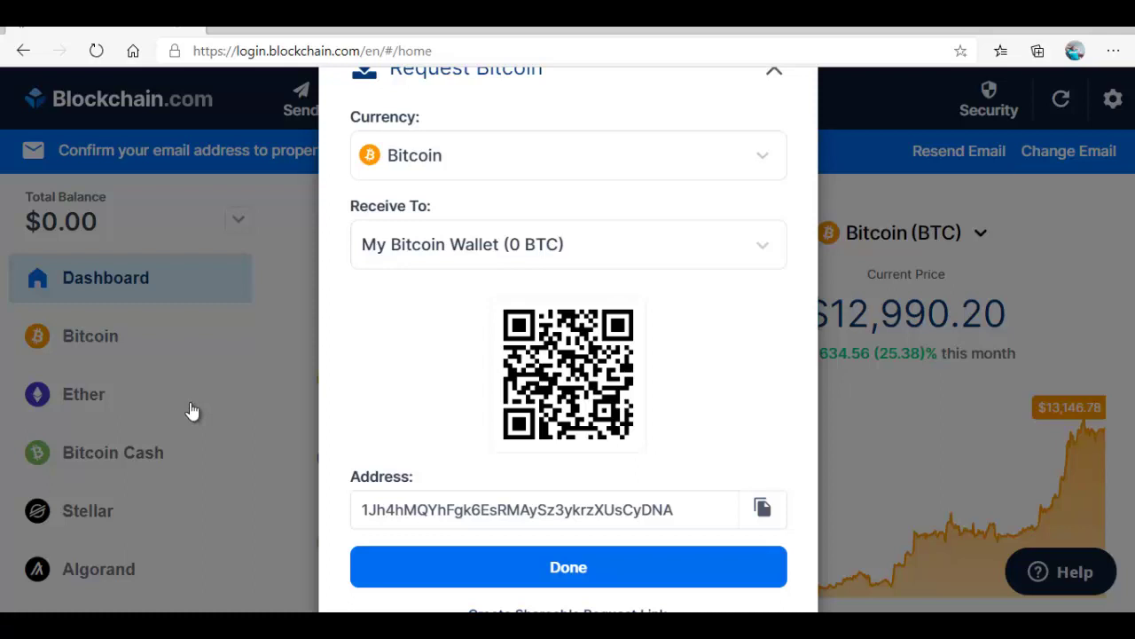
# Step: Look through the receiving wallets and currencies offered in the Request Bitcoin form, keeping Bitcoin as the currency
pyautogui.press('space')
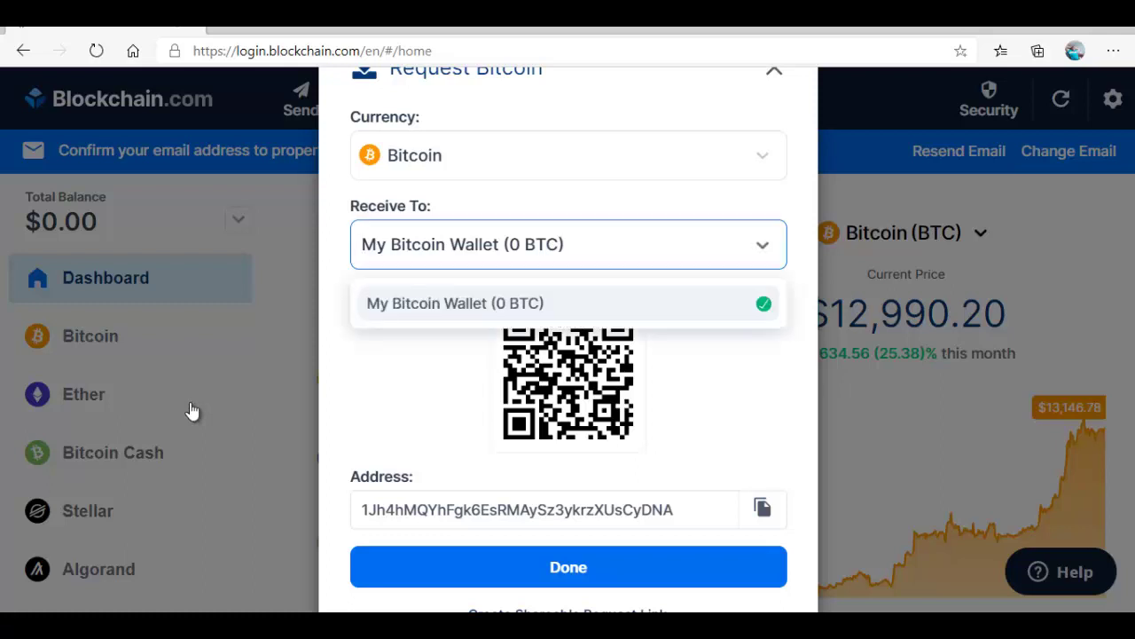
pyautogui.hotkey('shift', 'Tab')
pyautogui.press('Down')
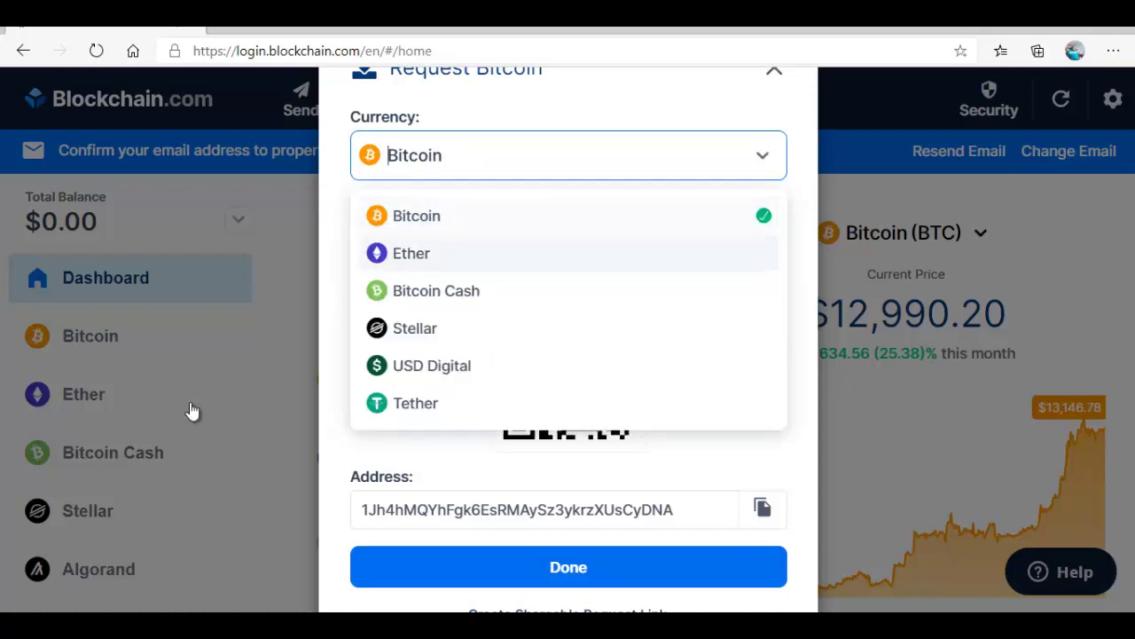
pyautogui.press('Up')
pyautogui.press('Up')
pyautogui.press('Down')
pyautogui.press('Down')
pyautogui.press('Down')
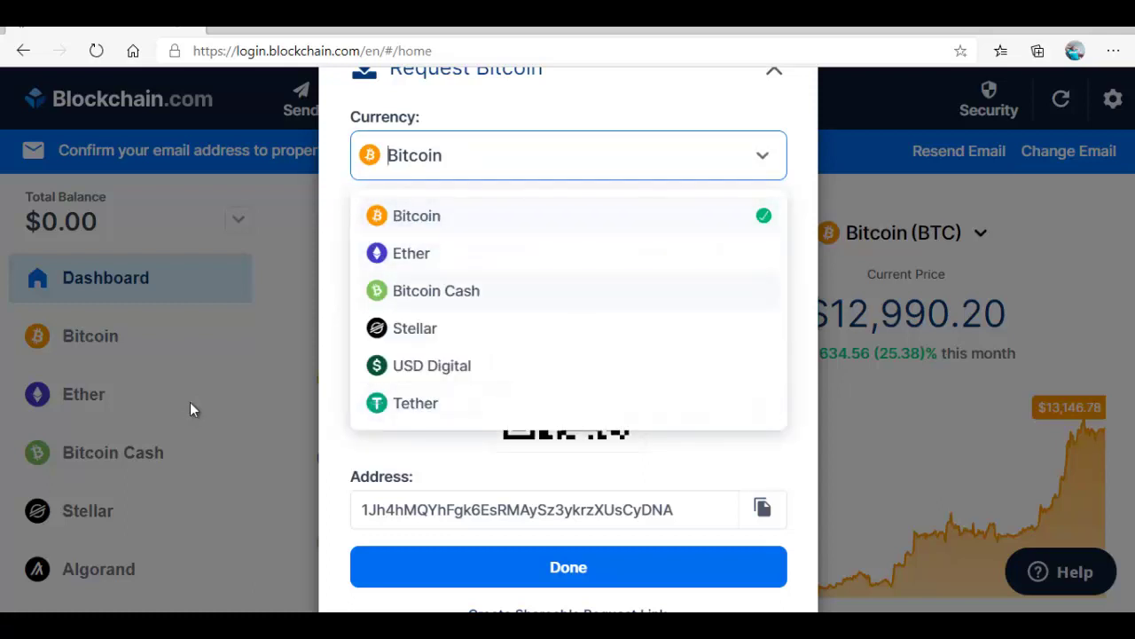
pyautogui.press('Up')
pyautogui.press('Up')
pyautogui.press('Up')
pyautogui.press('Down')
pyautogui.press('Down')
pyautogui.press('Up')
pyautogui.press('Up')
pyautogui.press('Down')
pyautogui.press('Down')
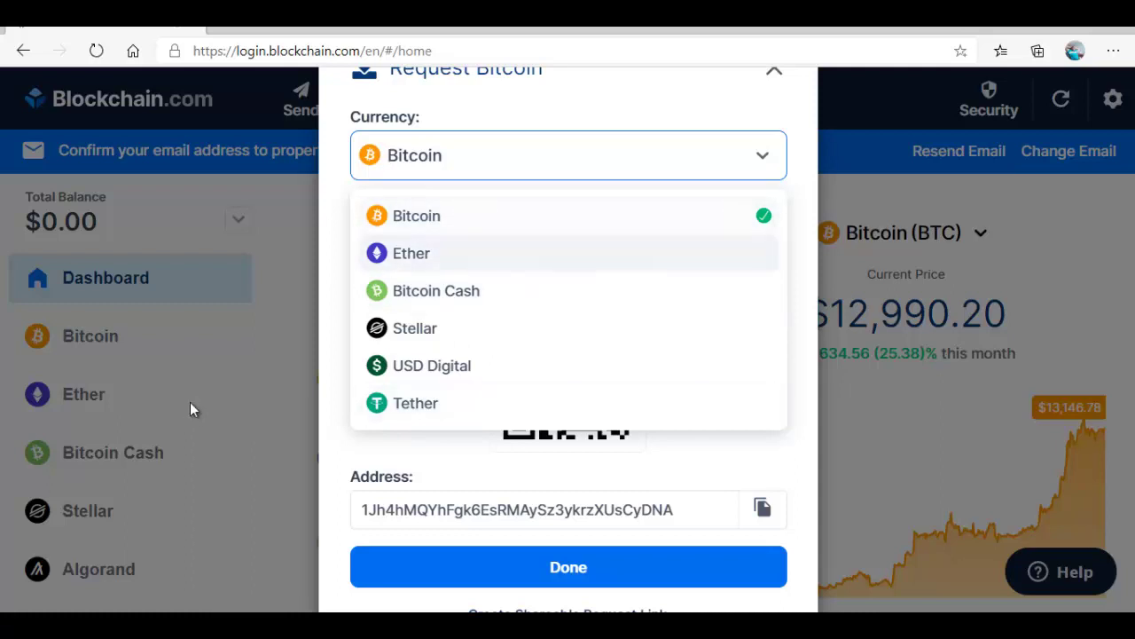
pyautogui.press('Up')
pyautogui.press('Up')
pyautogui.press('Up')
pyautogui.press('Up')
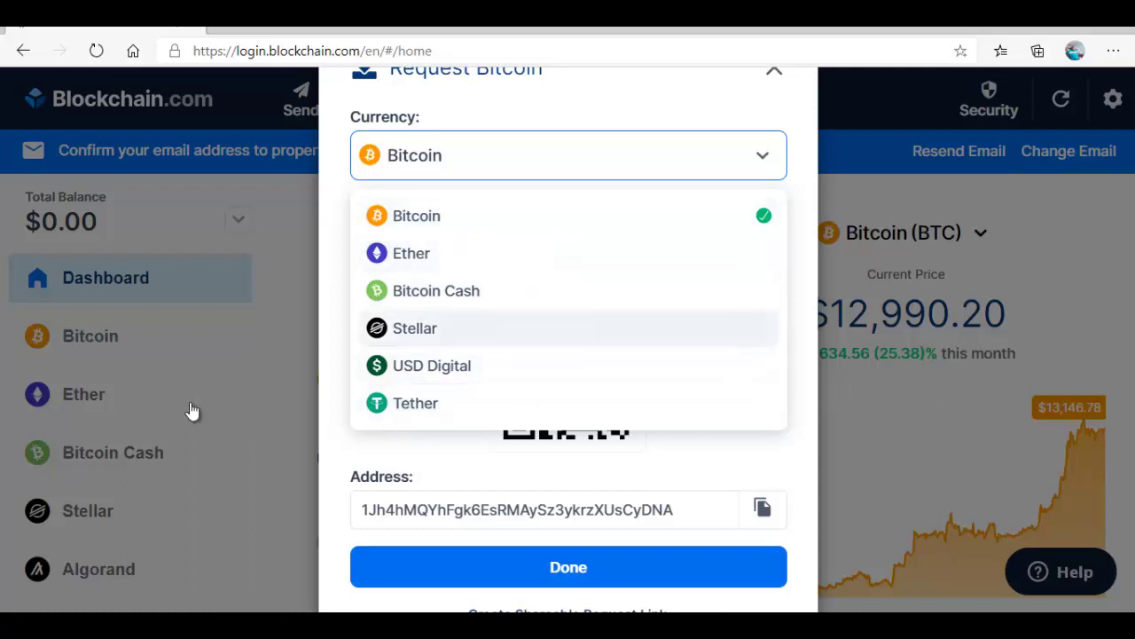
pyautogui.press('Up')
pyautogui.press('Up')
pyautogui.press('Up')
pyautogui.press('Down')
pyautogui.press('Down')
pyautogui.press('Down')
pyautogui.press('Down')
pyautogui.press('Up')
pyautogui.press('Down')
pyautogui.press('Down')
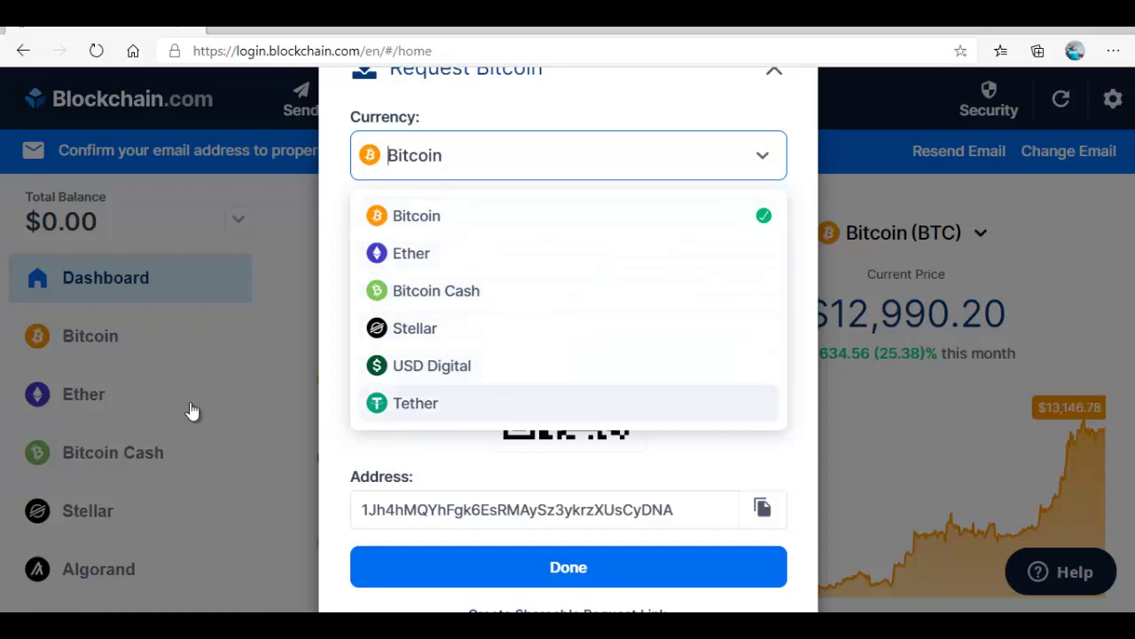
pyautogui.press('Up')
pyautogui.press('Up')
pyautogui.press('Up')
pyautogui.press('Up')
pyautogui.press('Up')
pyautogui.press('Return')
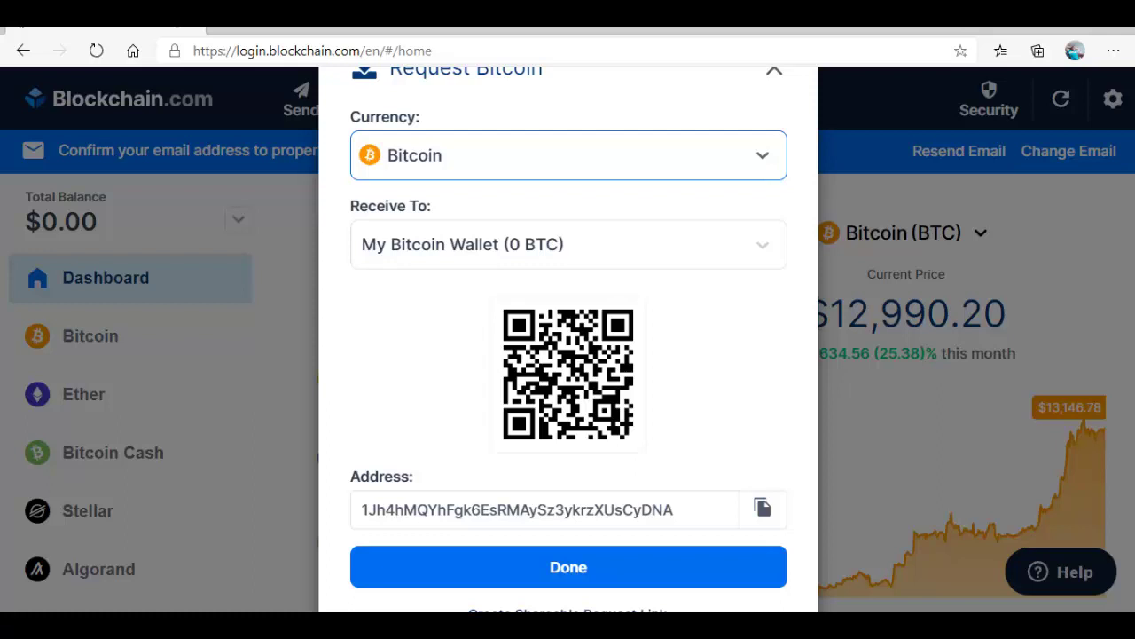
# Step: Copy the Bitcoin wallet's receiving address and close the request form
pyautogui.moveTo(361, 509); pyautogui.dragTo(454, 509)
pyautogui.click(762, 507)
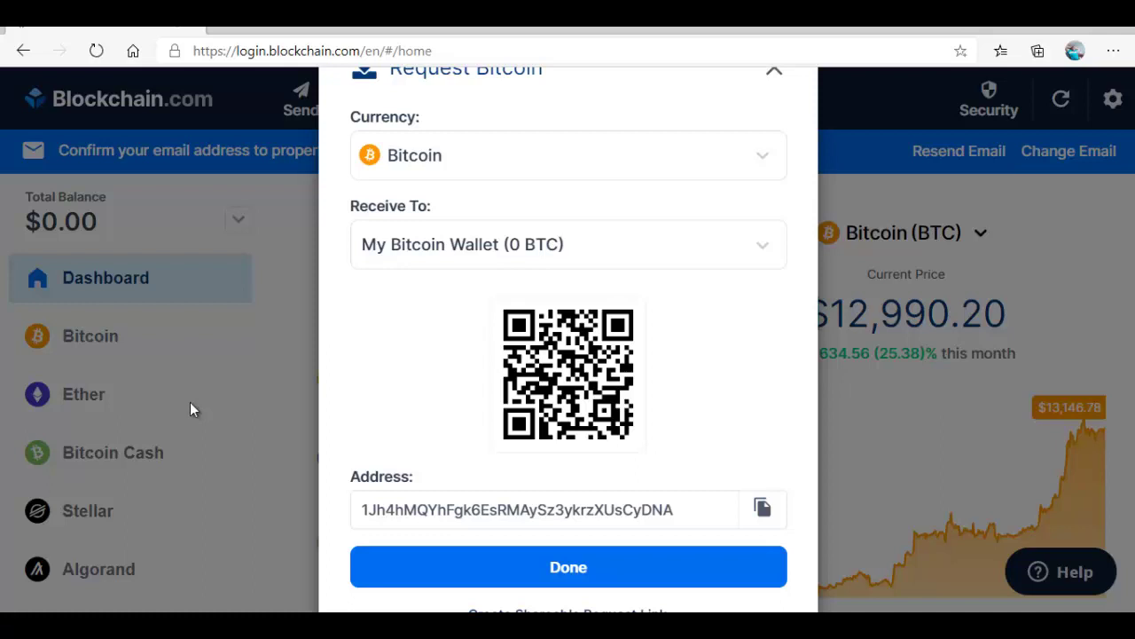
pyautogui.click(193, 409)
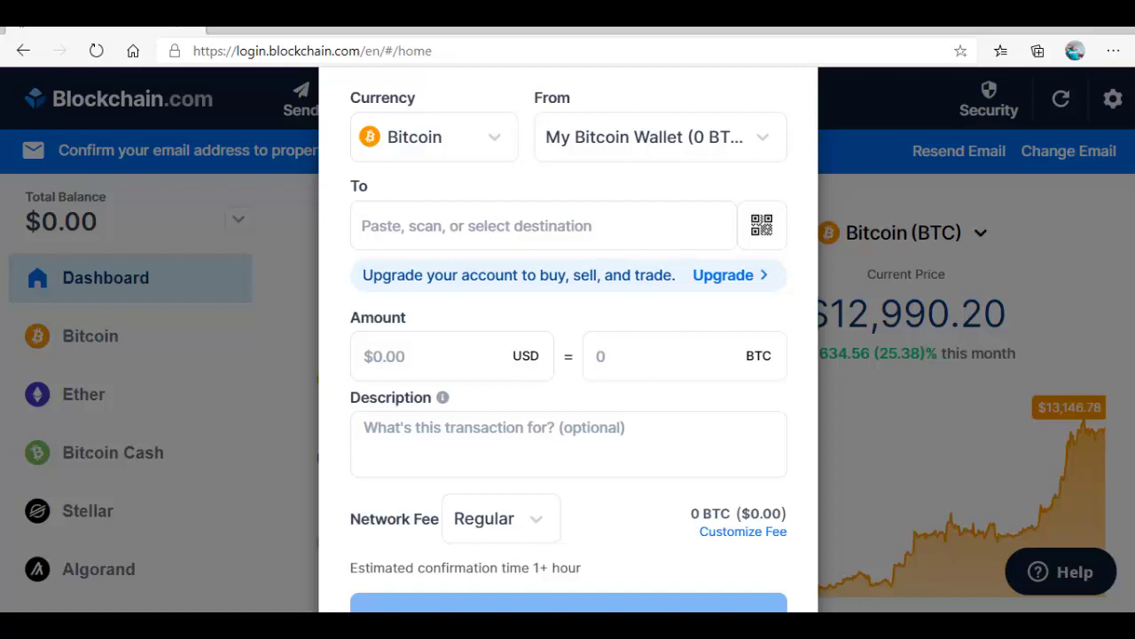
# Step: Try an amount of 200 USD in the send Bitcoin form and close it without sending
pyautogui.click(426, 356)
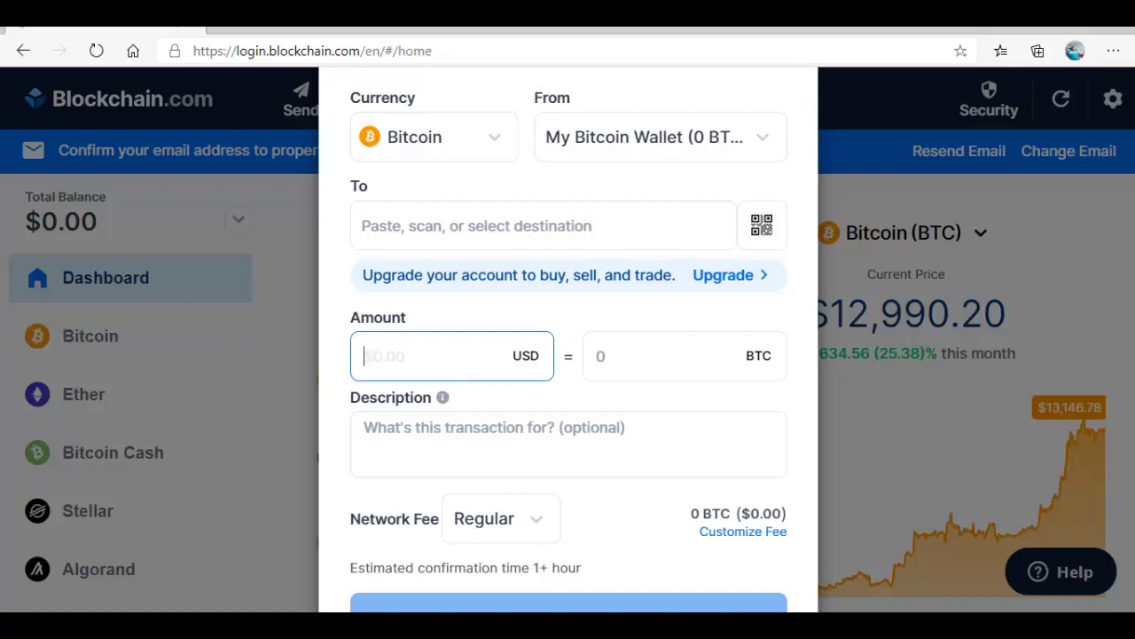
pyautogui.write('20')
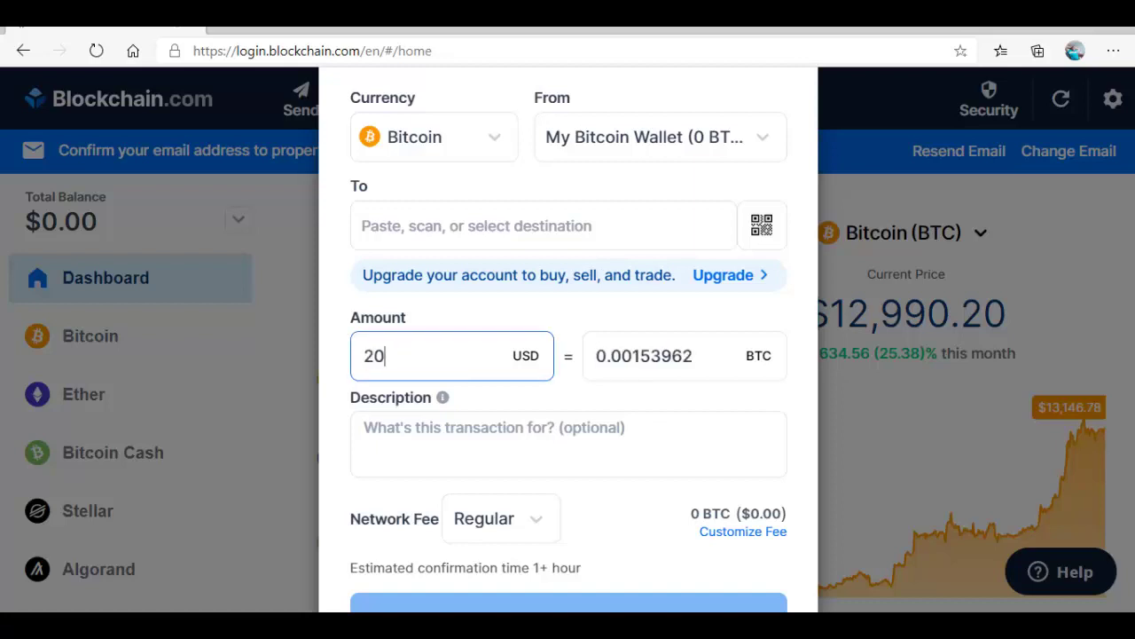
pyautogui.write('0')
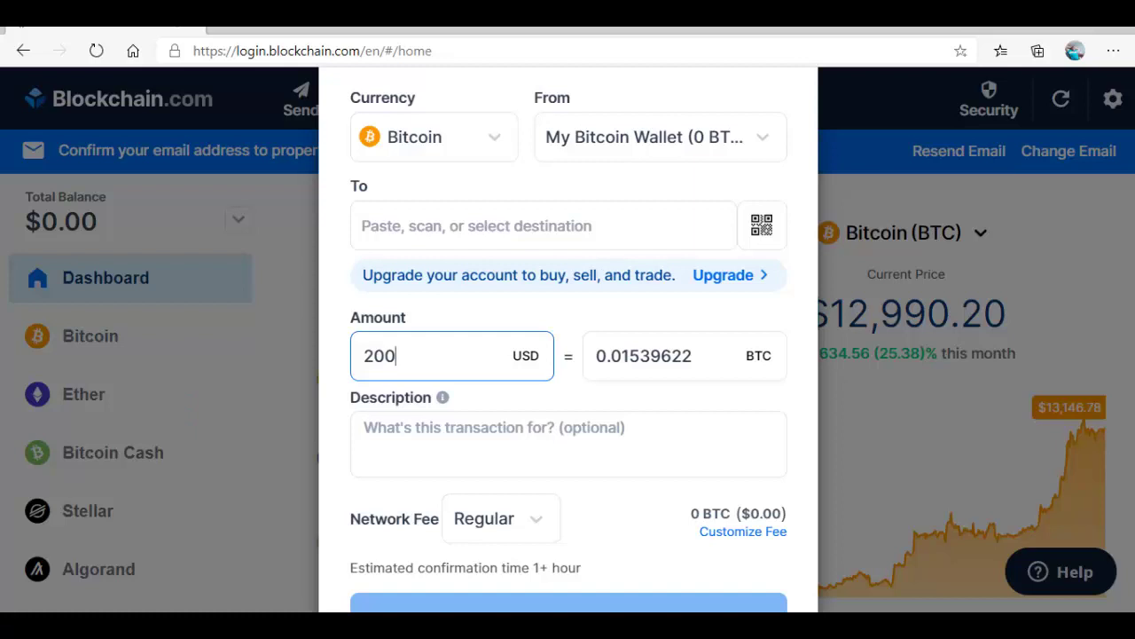
pyautogui.click(192, 407)
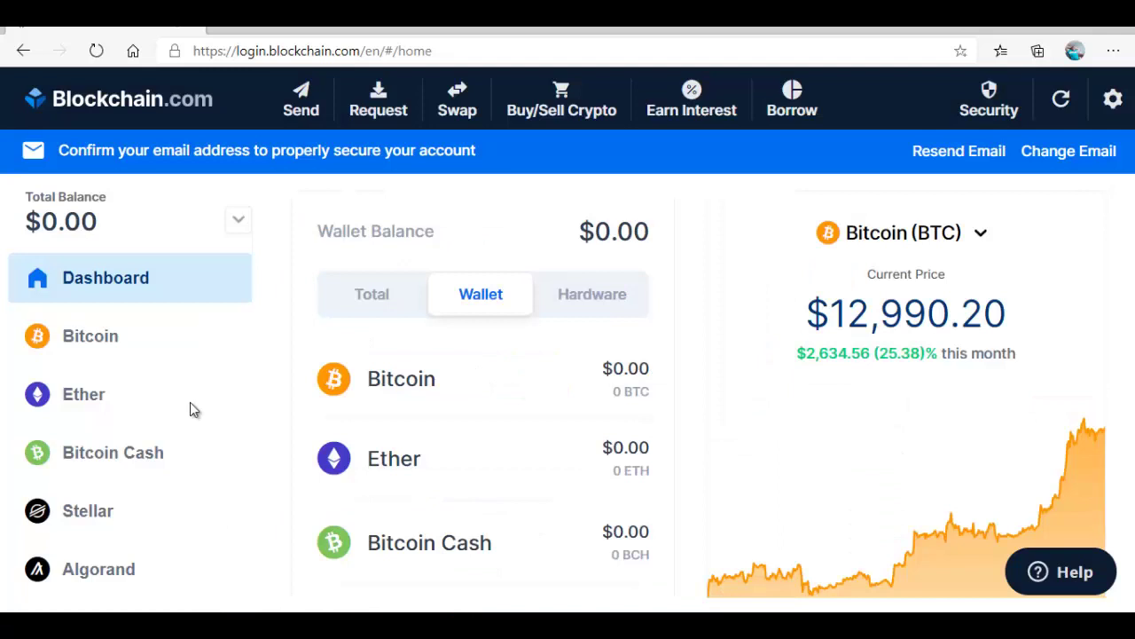